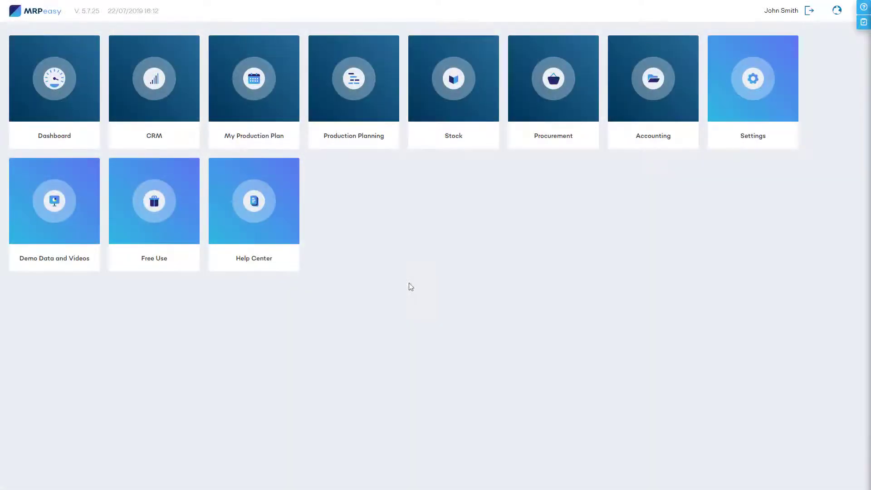
Show the bills of materials list under Production Planning, including the Wooden table BOM.
left_click(364, 111)
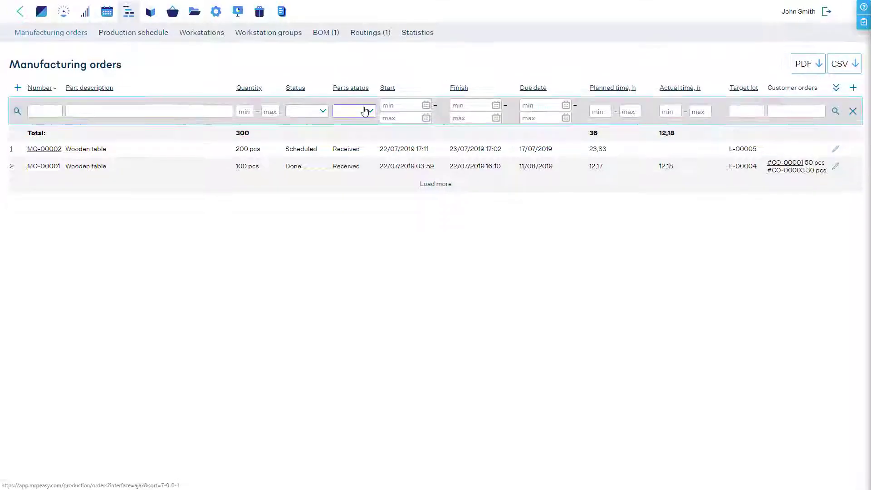
left_click(326, 33)
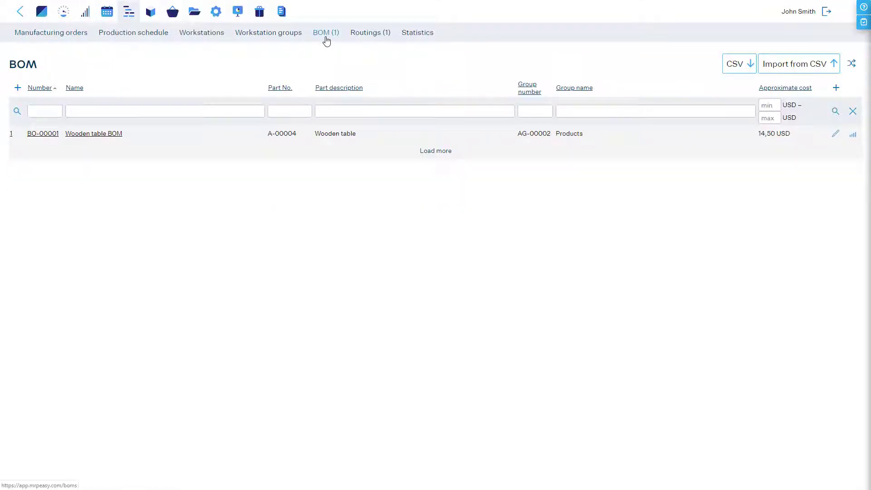
Give the Wooden table BOM co-product #A-00005 Additional product at 20% cost percentage.
left_click(835, 134)
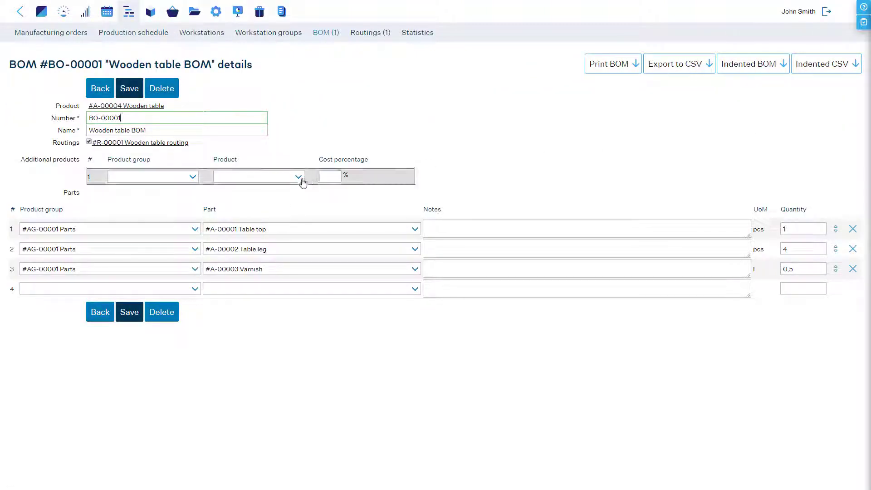
left_click(299, 177)
left_click(296, 197)
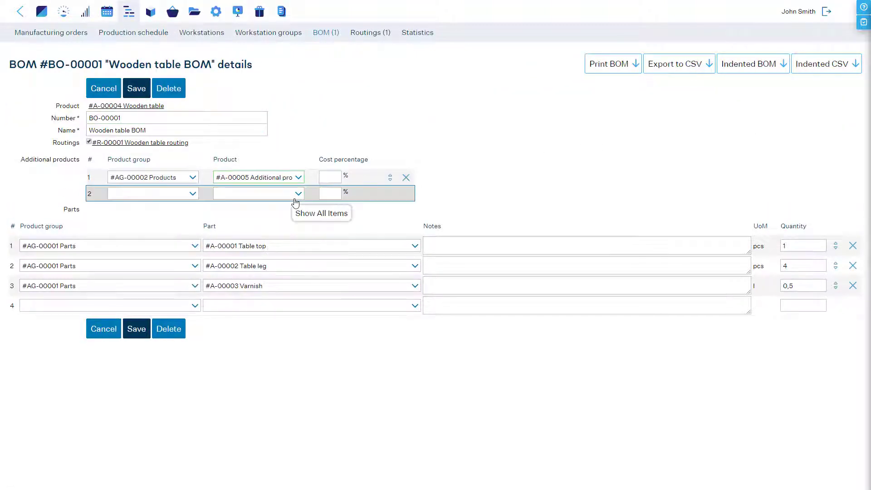
left_click(329, 179)
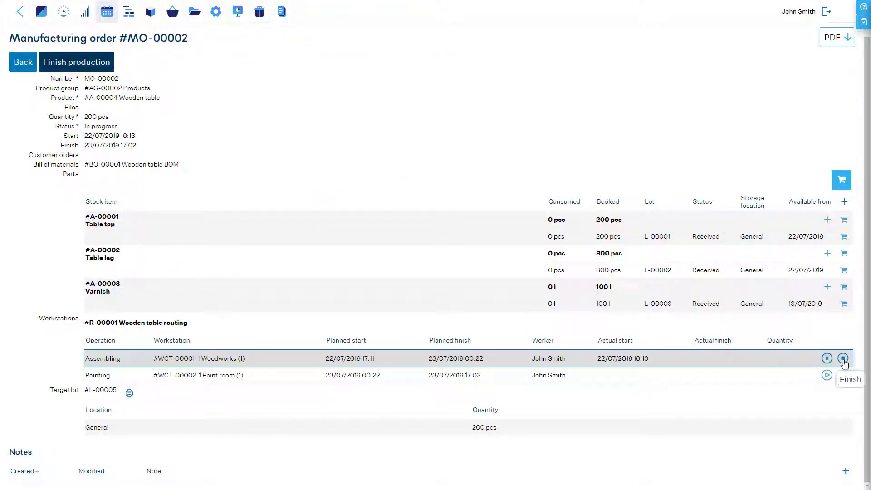
Report MO-00002's Assembling operation finished with 200 tables and 10 additional products.
left_click(843, 359)
type("10")
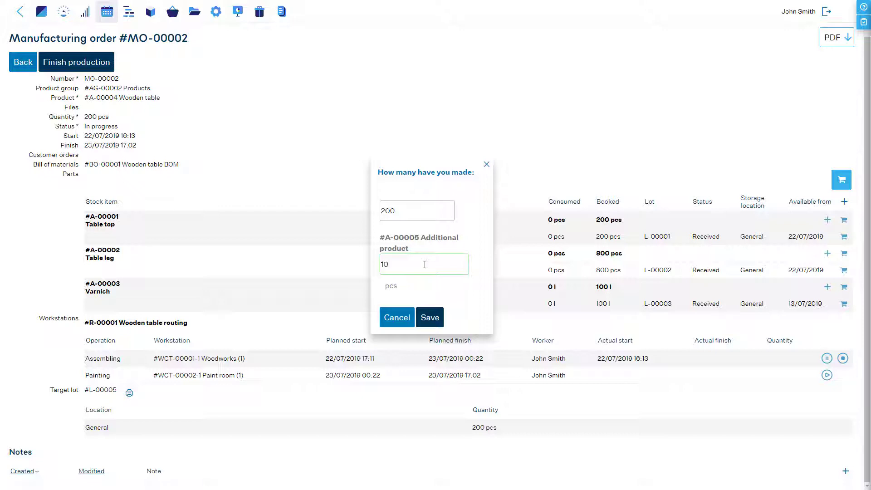
left_click(430, 317)
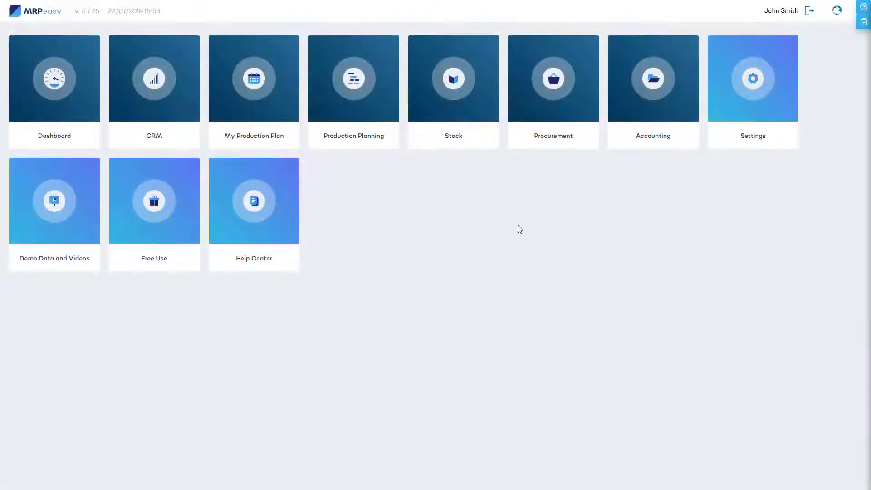
Set Co-product BOM to Yes under System settings' Professional functions and save.
left_click(739, 96)
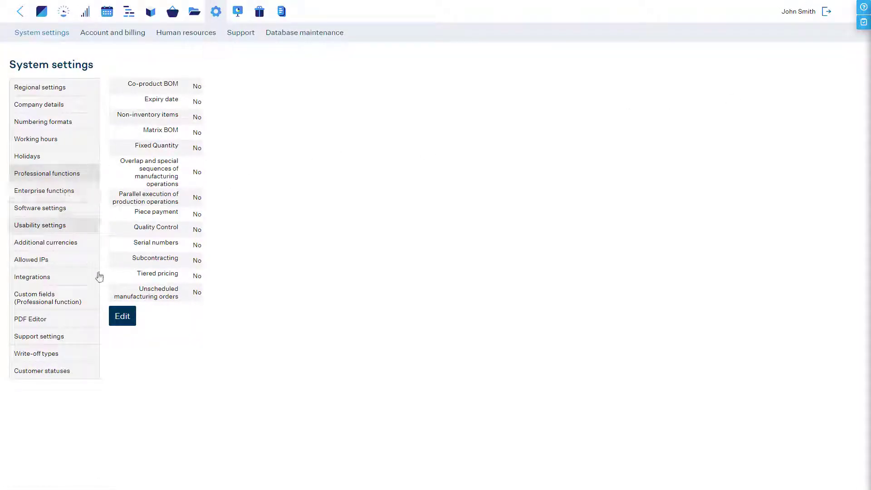
left_click(120, 318)
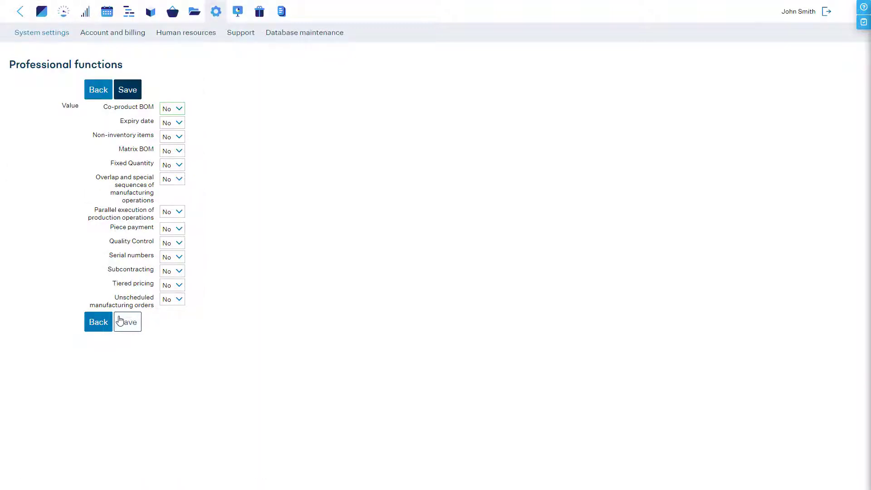
left_click(170, 109)
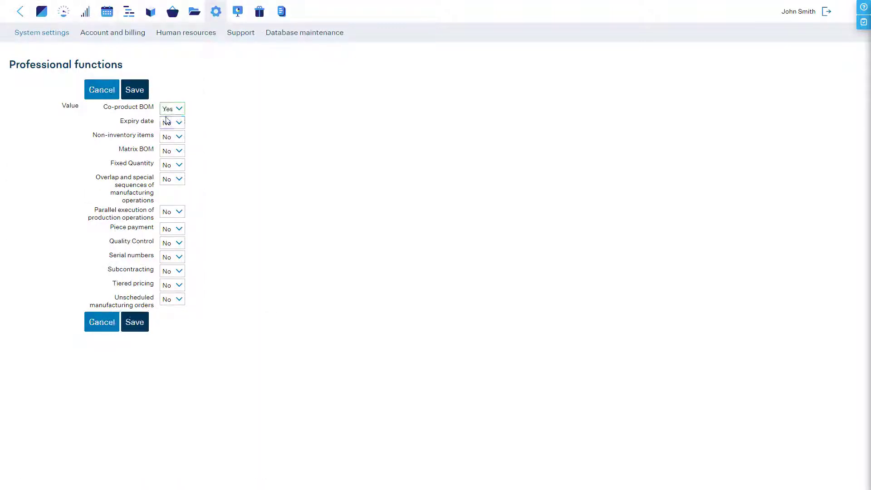
left_click(141, 91)
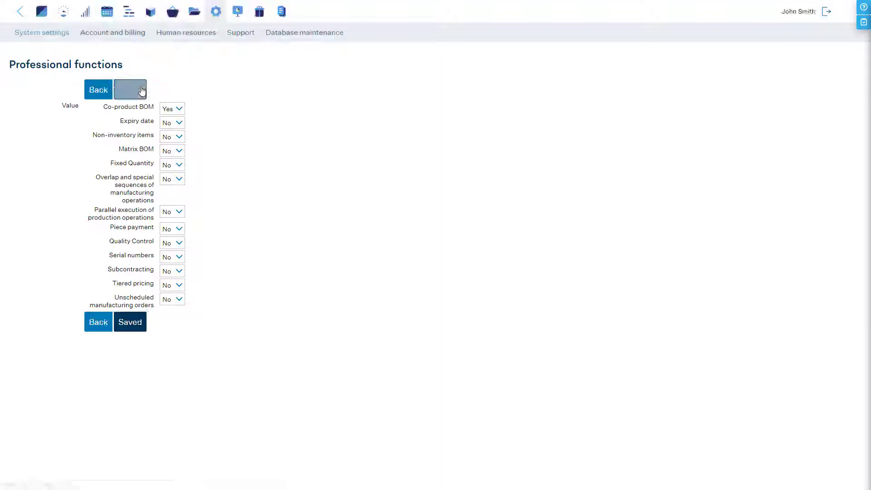